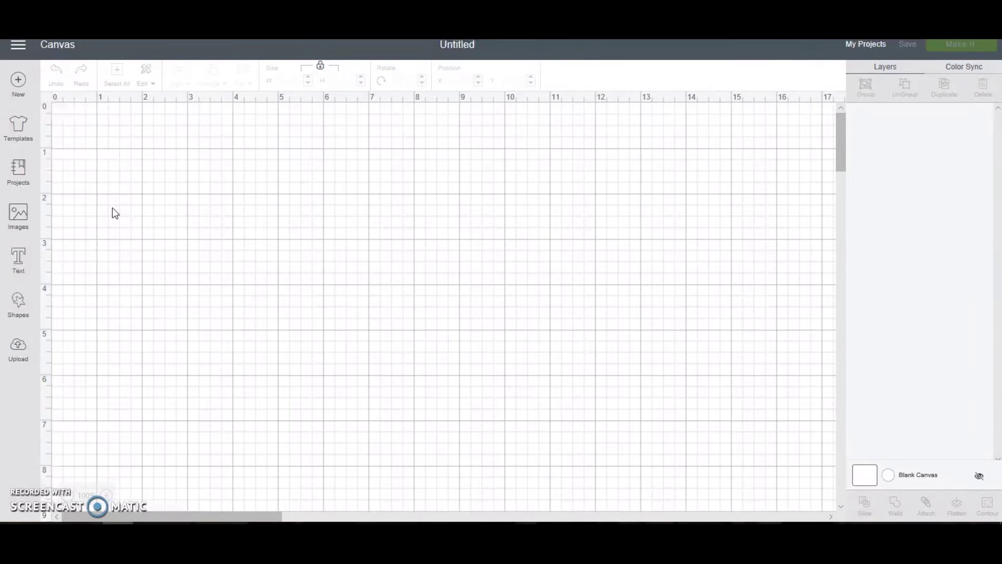
# - Insert the uploaded congrats grad image from Recently uploaded images onto the blank canvas
pyautogui.click(19, 352)
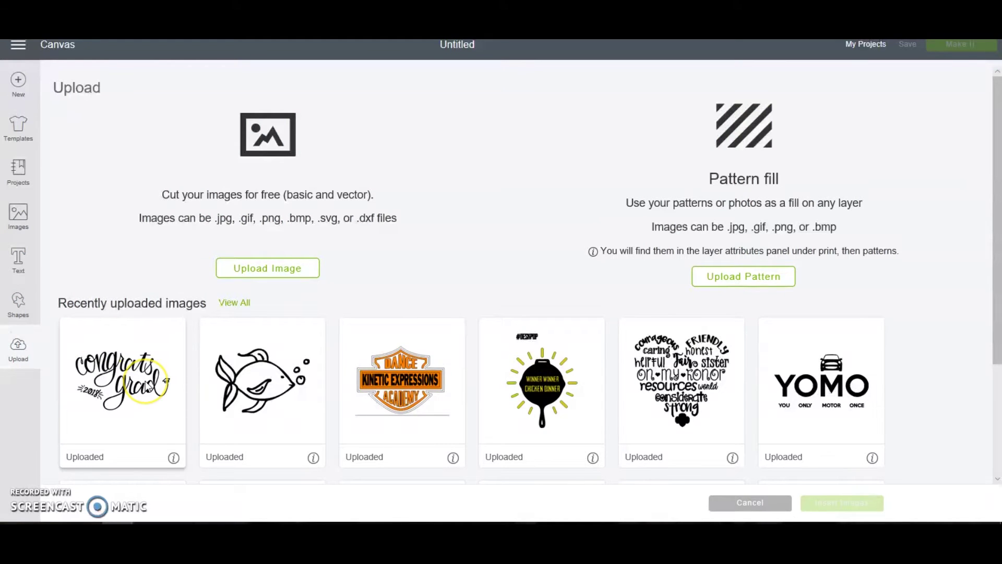
pyautogui.click(250, 275)
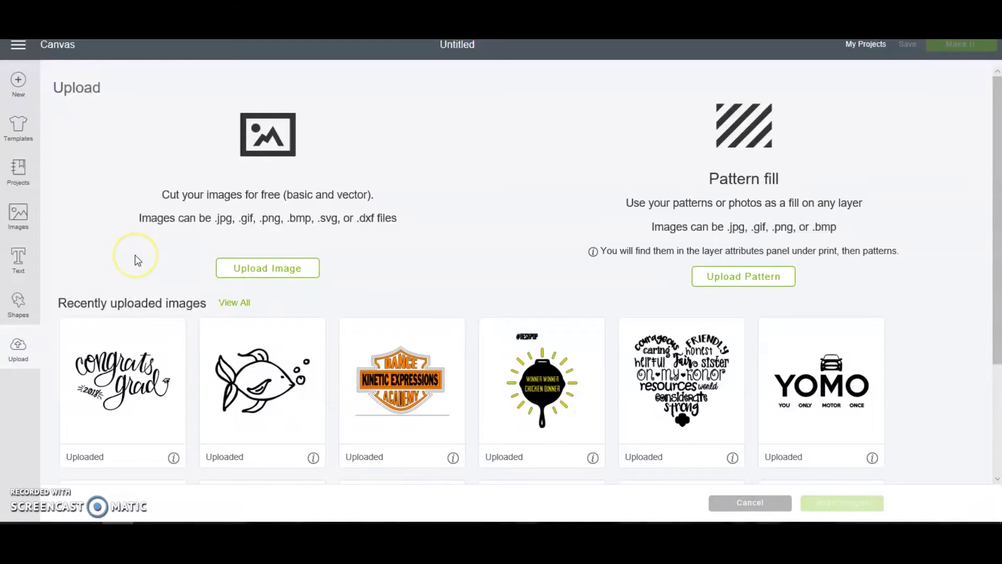
pyautogui.click(108, 432)
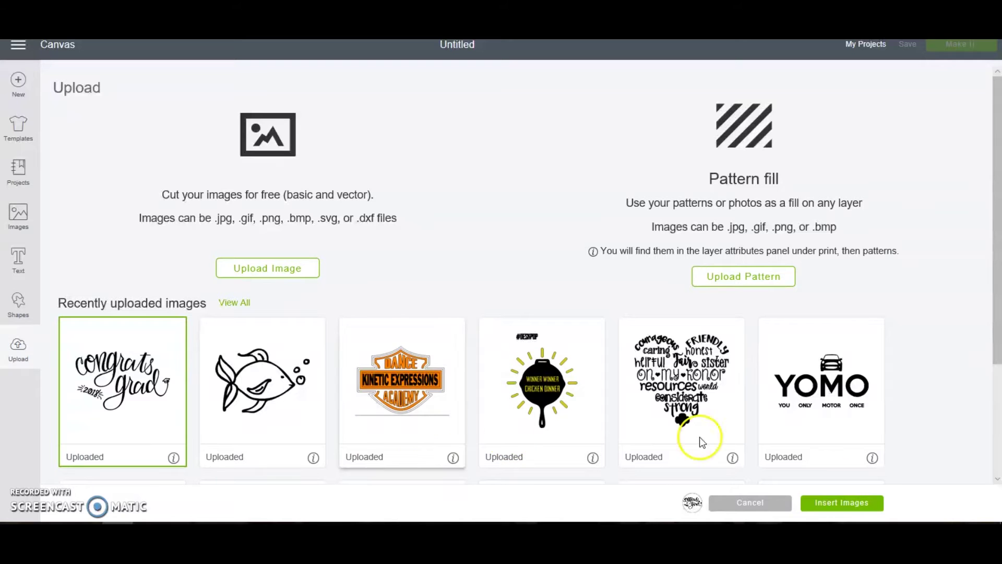
pyautogui.click(842, 503)
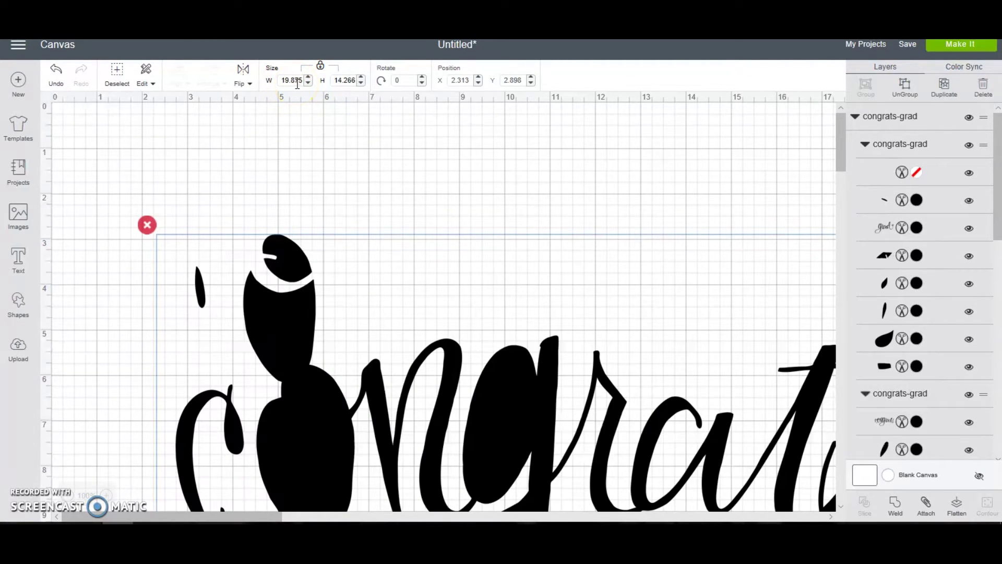
# - Change the design's width from 19.875 to 11 inches
pyautogui.click(300, 82)
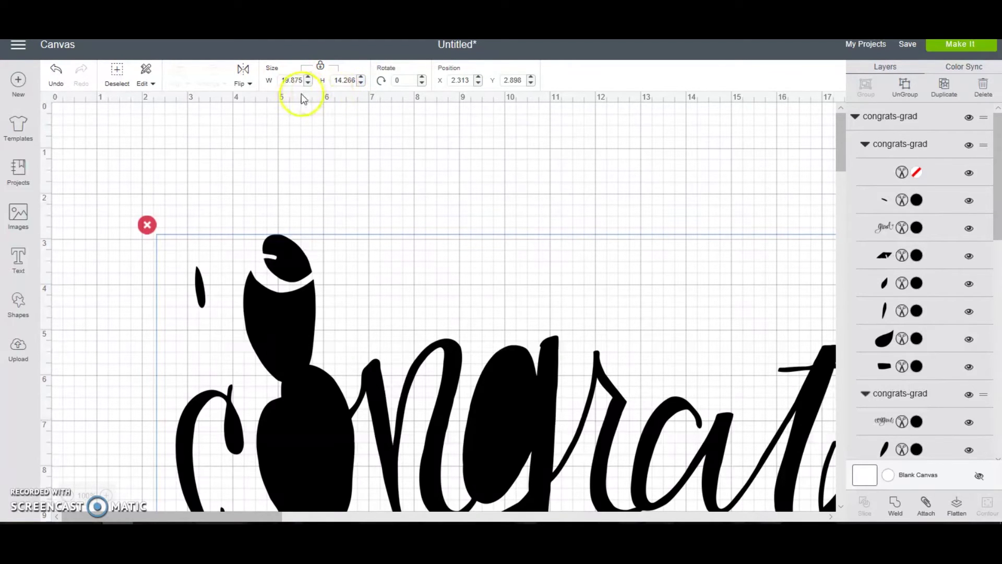
pyautogui.moveTo(282, 79); pyautogui.dragTo(308, 84)
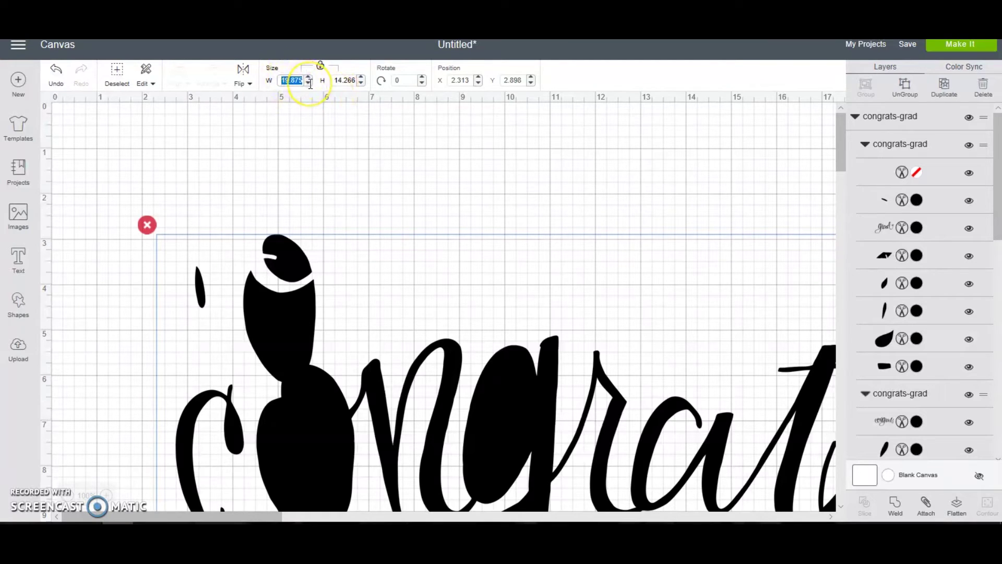
pyautogui.write('11')
pyautogui.press('Return')
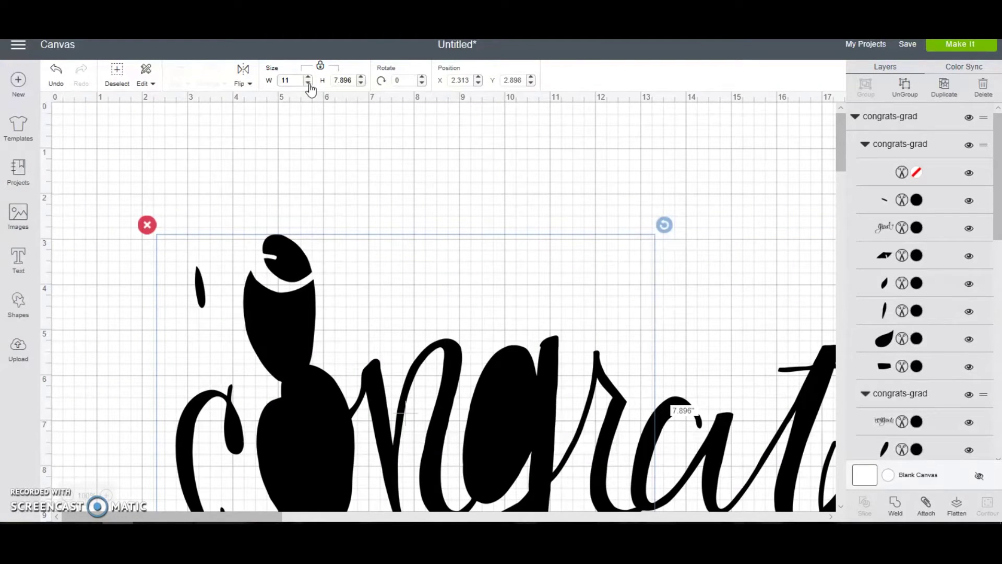
# - Drag the resized design higher on the canvas and deselect it
pyautogui.click(335, 241)
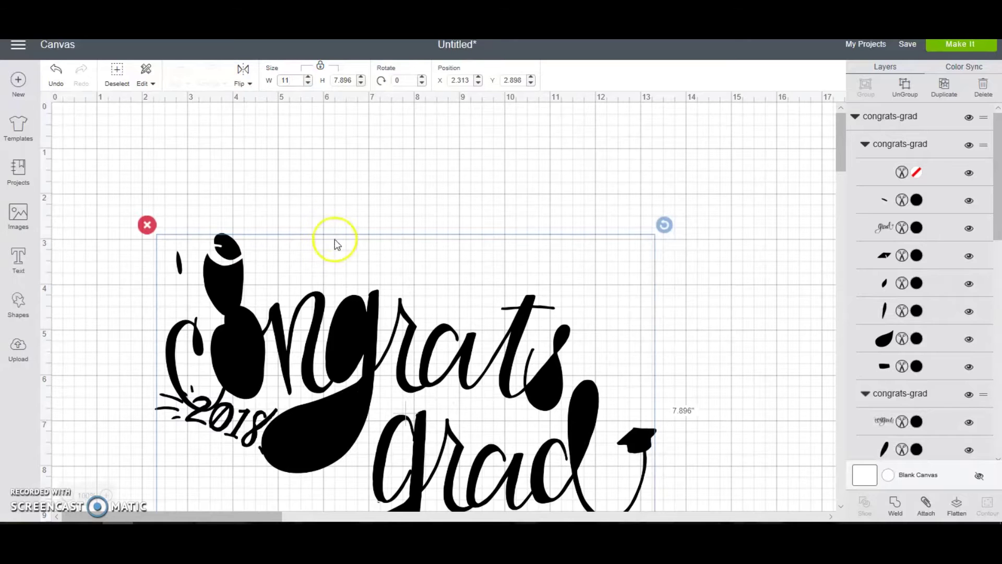
pyautogui.moveTo(352, 352); pyautogui.dragTo(362, 265)
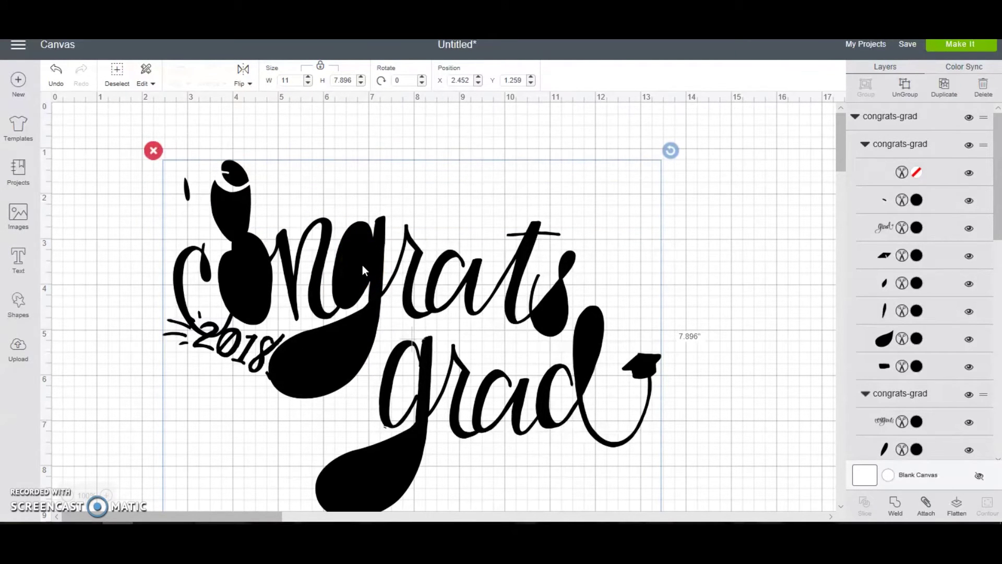
pyautogui.click(380, 178)
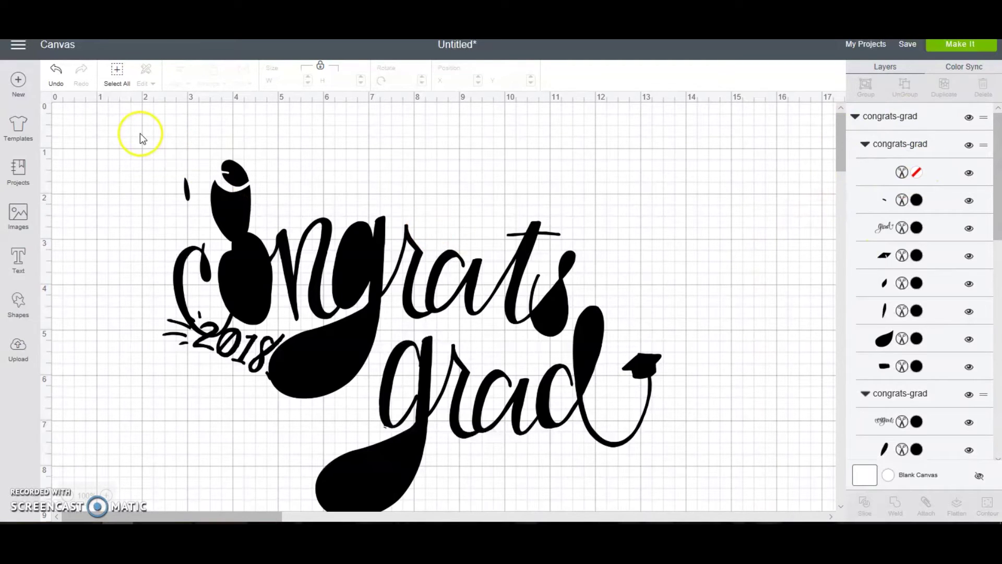
# - Select the whole congrats grad design and ungroup its inner layer group
pyautogui.moveTo(140, 138); pyautogui.dragTo(707, 492)
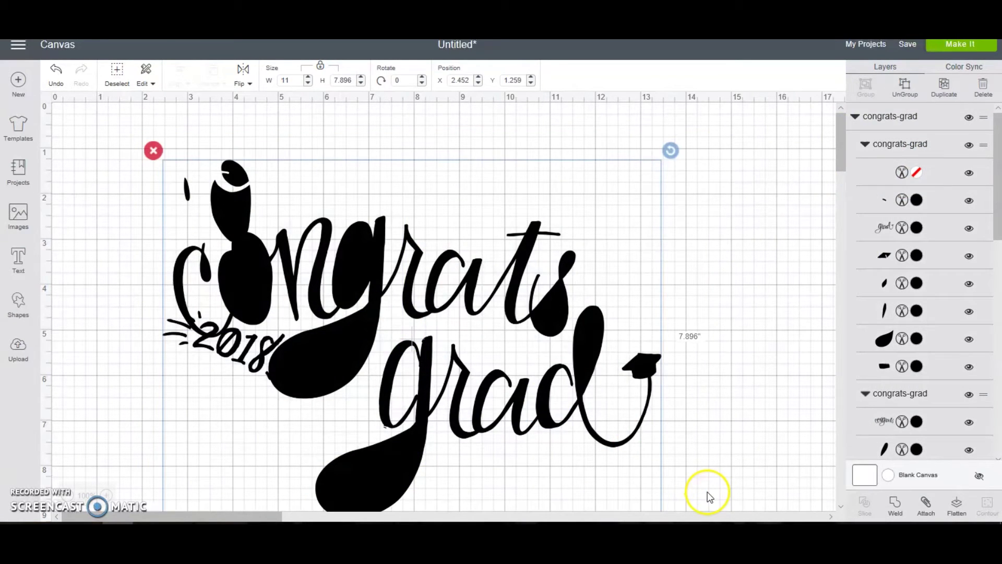
pyautogui.click(917, 86)
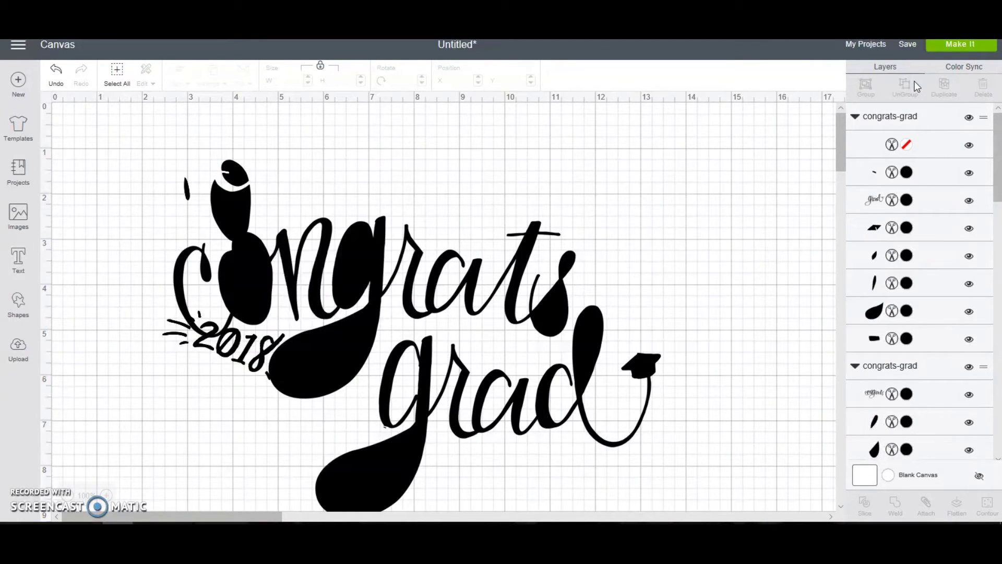
# - Hide the solid black fill layers: the dash, the drop on the d, and the congrats fills
pyautogui.click(912, 174)
pyautogui.click(969, 174)
pyautogui.click(968, 230)
pyautogui.click(969, 257)
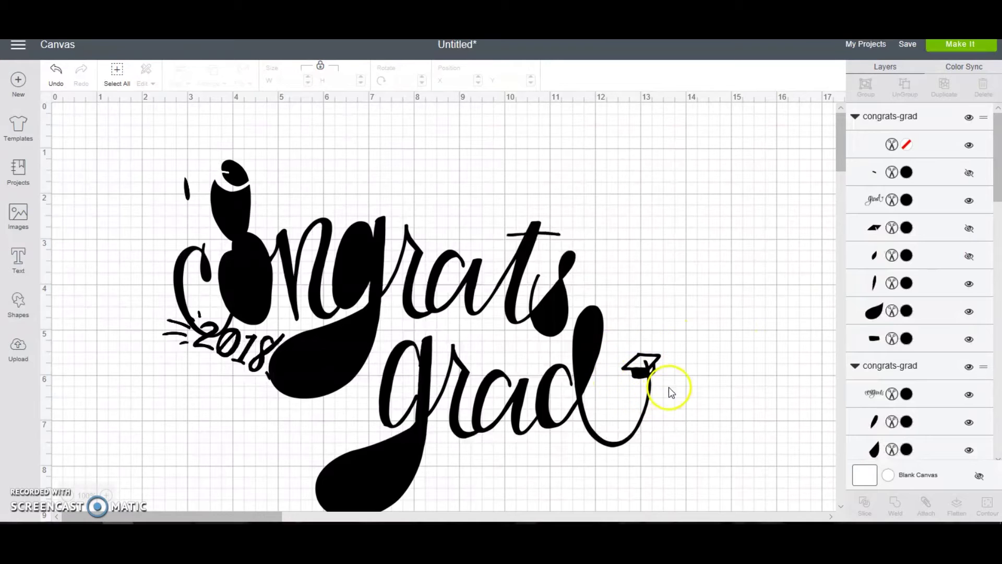
pyautogui.click(969, 285)
pyautogui.click(969, 312)
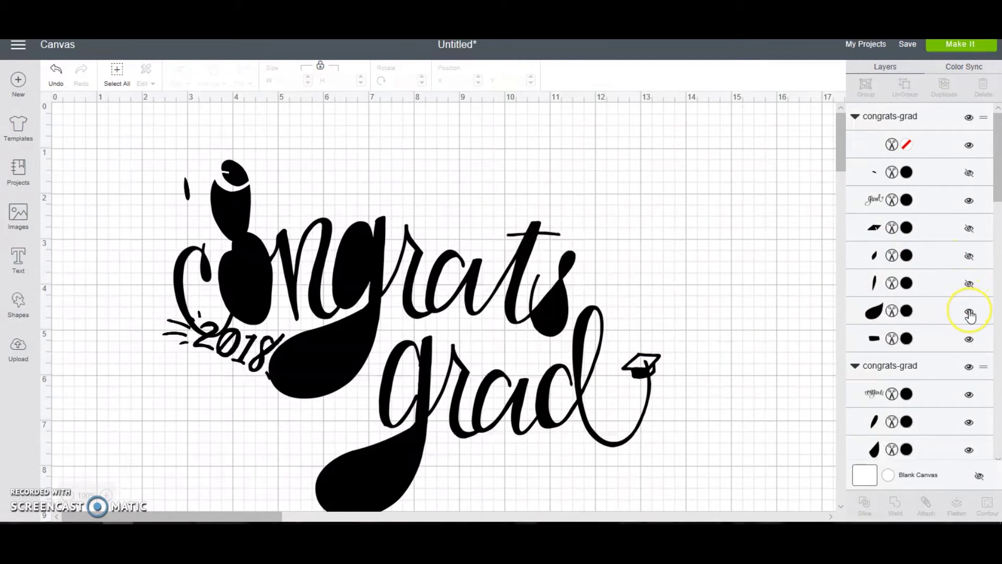
pyautogui.click(969, 340)
pyautogui.scroll(-5, 970, 337)
pyautogui.click(969, 329)
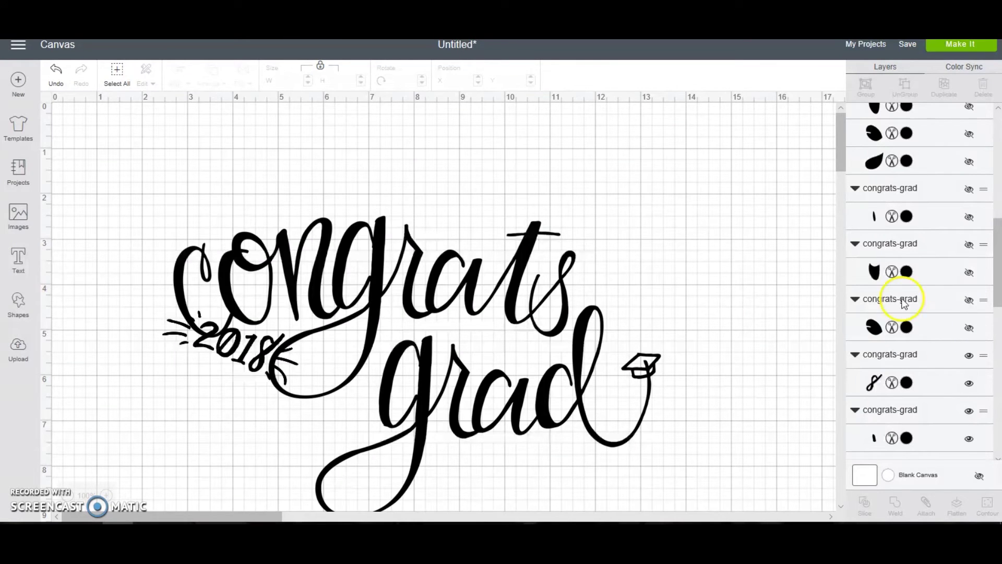
# - Box-select the cleaned-up 10.762 in design, drag it higher, and deselect
pyautogui.moveTo(840, 152)
pyautogui.mouseDown()
pyautogui.moveTo(841, 163)
pyautogui.moveTo(837, 151)
pyautogui.mouseUp()
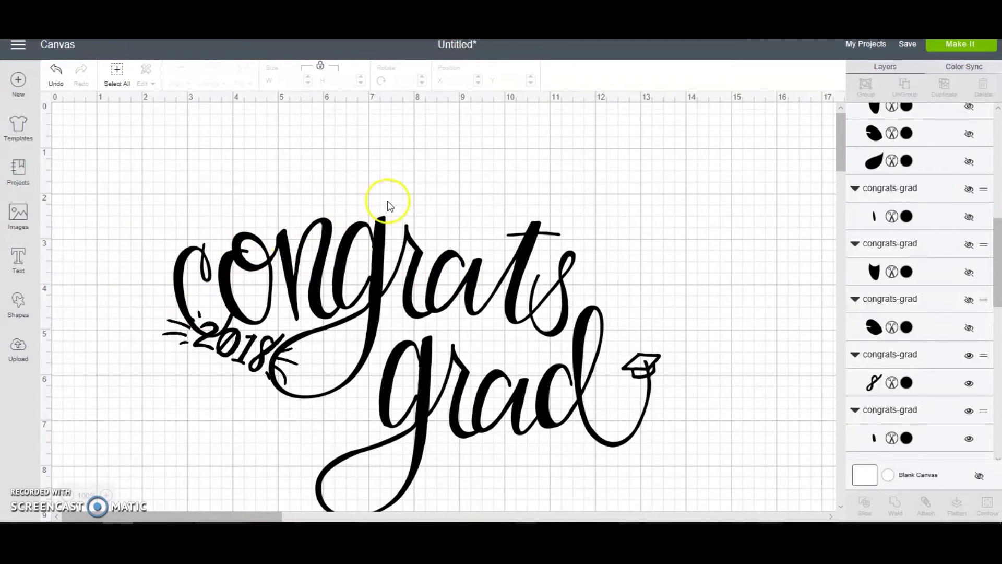
pyautogui.moveTo(387, 176); pyautogui.dragTo(499, 428)
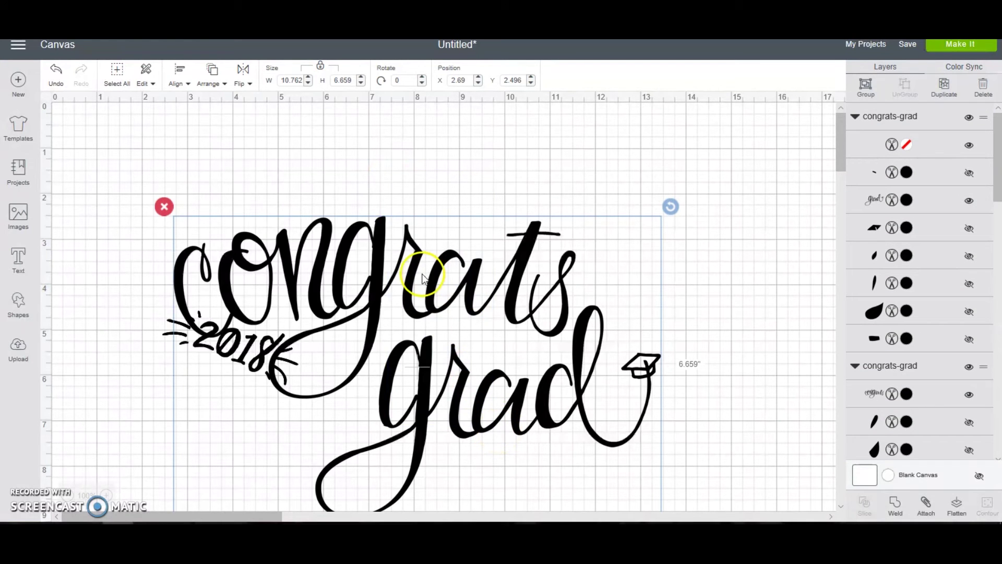
pyautogui.moveTo(374, 263); pyautogui.dragTo(361, 187)
pyautogui.click(732, 206)
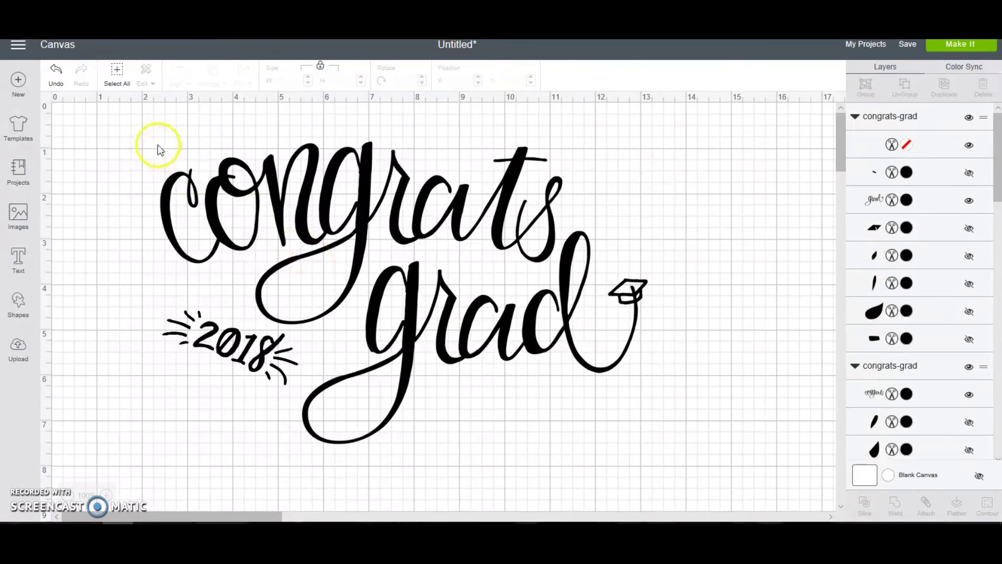
# - Select the whole design and change its width from 10.762 to 11 inches
pyautogui.moveTo(136, 134); pyautogui.dragTo(698, 467)
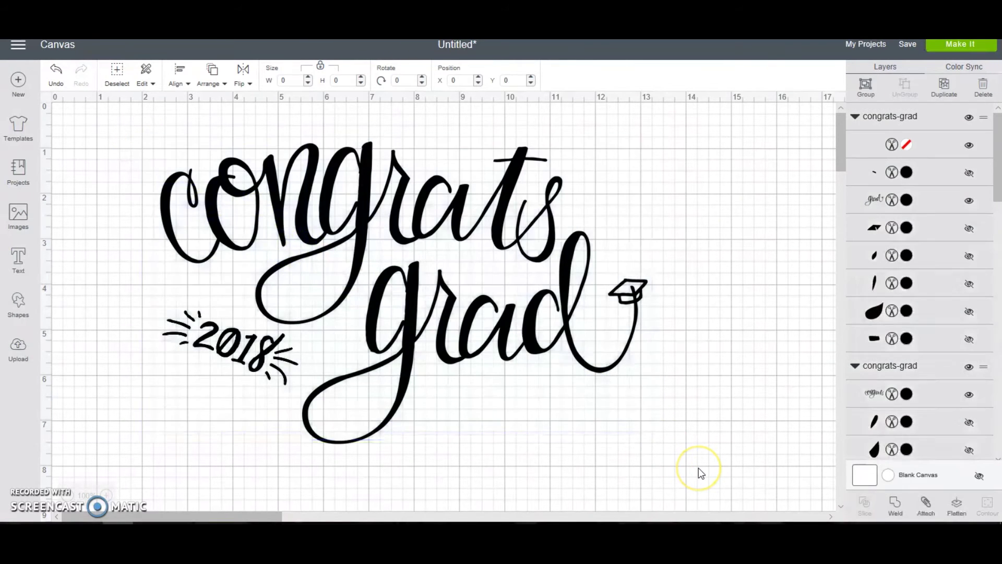
pyautogui.click(293, 81)
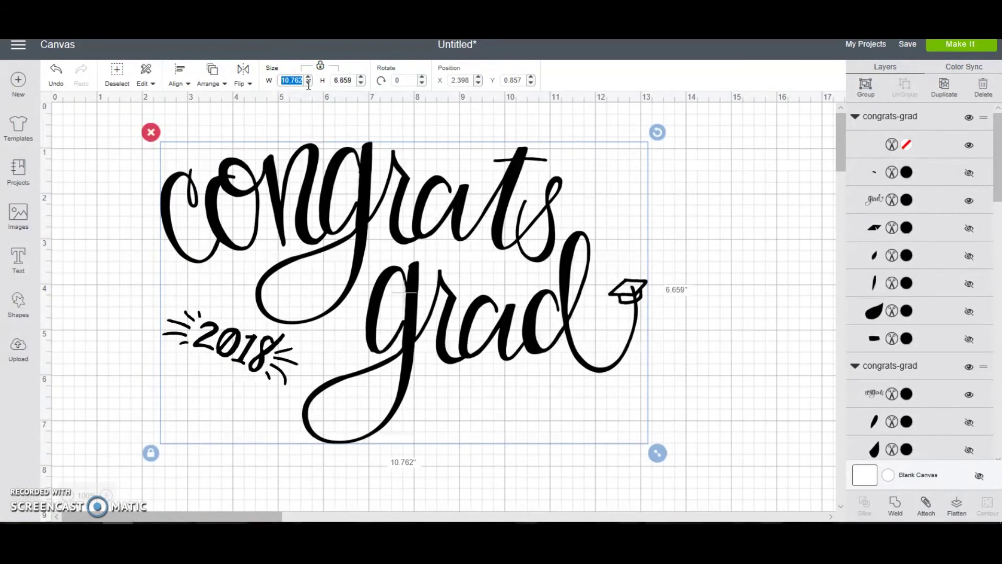
pyautogui.write('11')
pyautogui.press('Return')
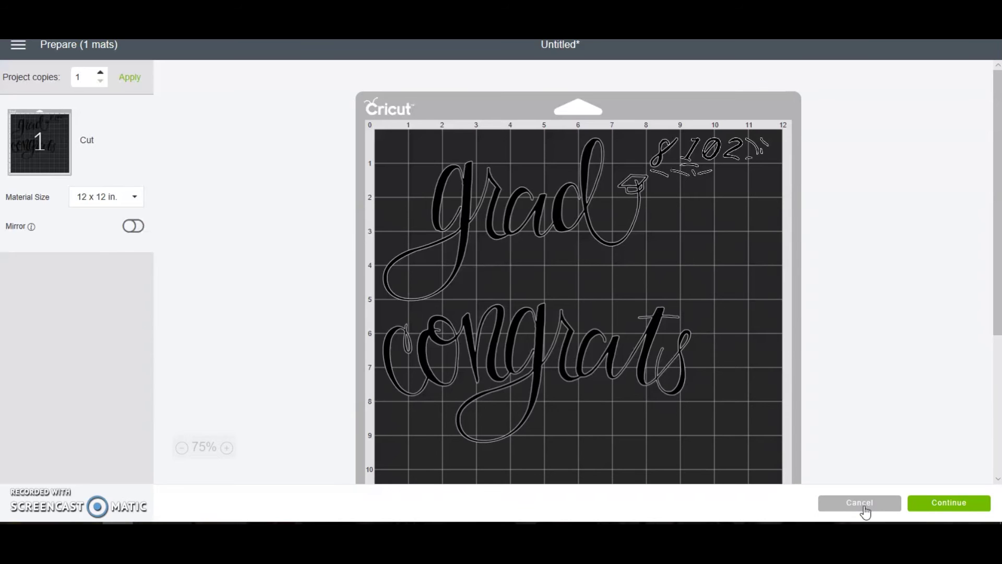
# - Cancel the mat preview after seeing the pieces scattered, returning to the canvas
pyautogui.click(864, 511)
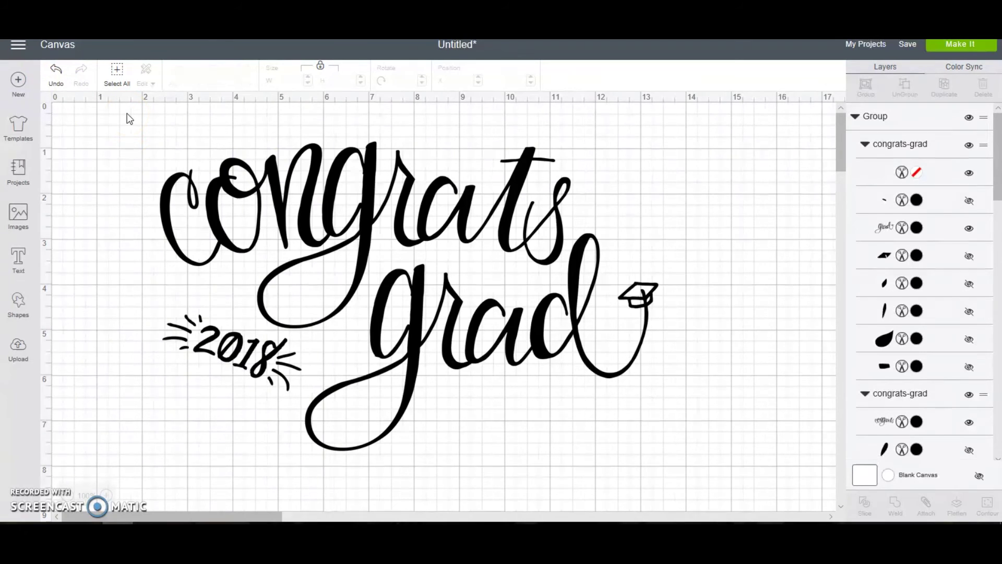
# - Attach all selected design pieces so they cut together, then open the Make It preview
pyautogui.moveTo(127, 113); pyautogui.dragTo(707, 469)
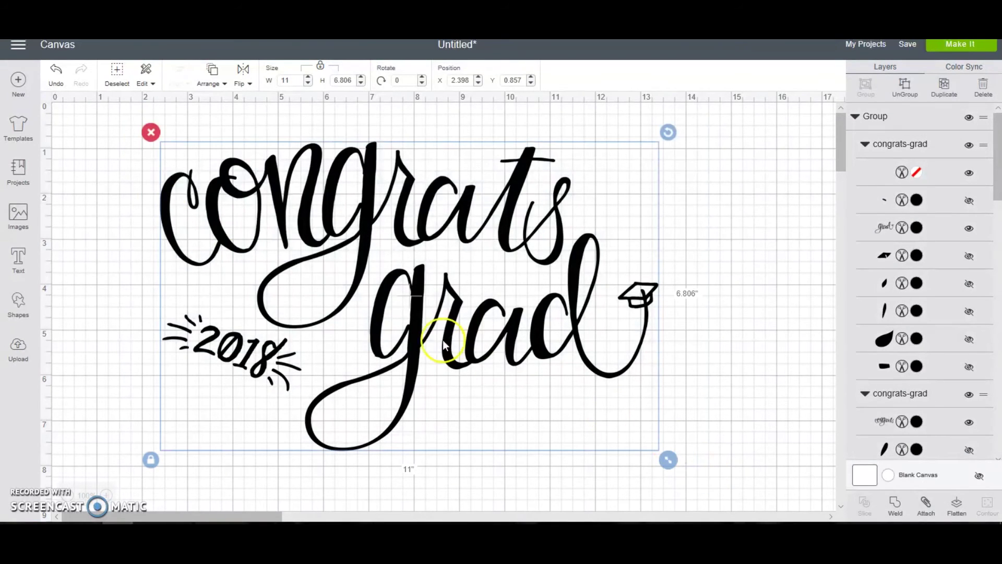
pyautogui.rightClick(414, 324)
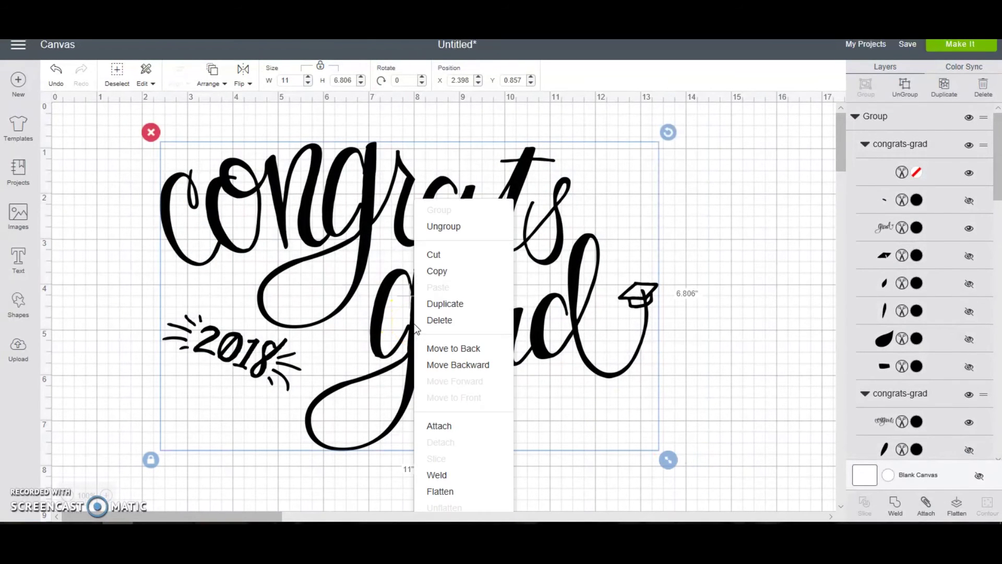
pyautogui.click(438, 426)
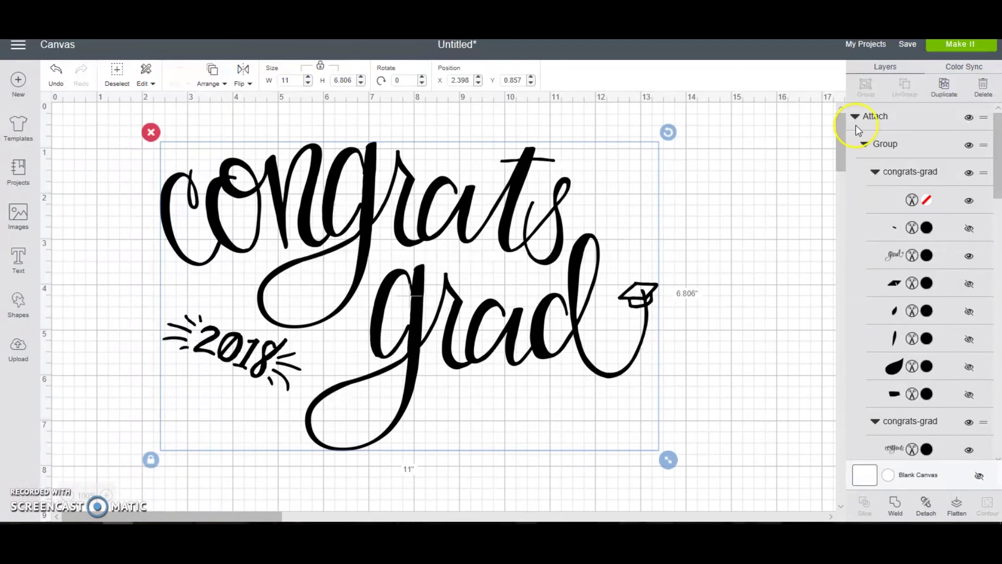
pyautogui.click(956, 47)
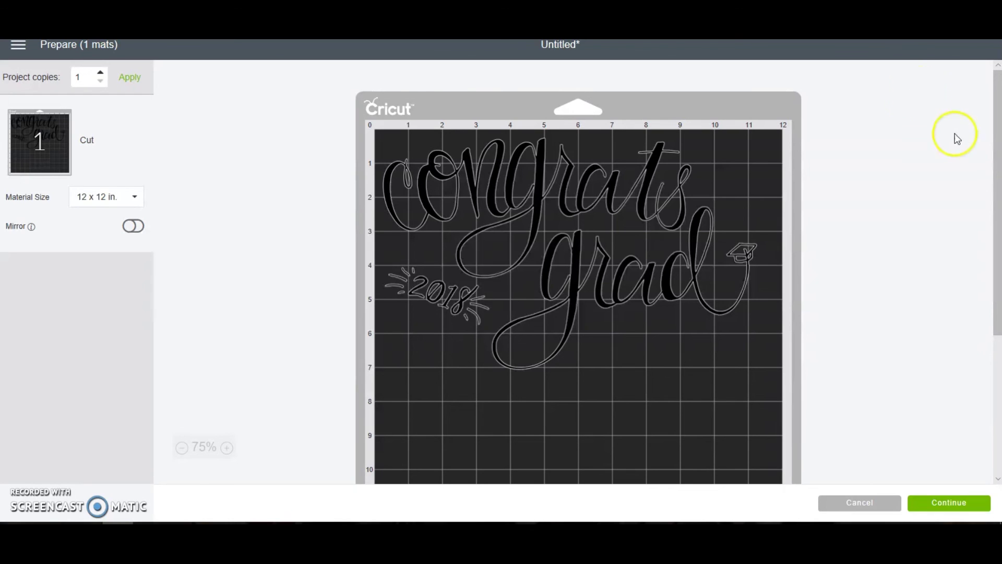
pyautogui.click(942, 506)
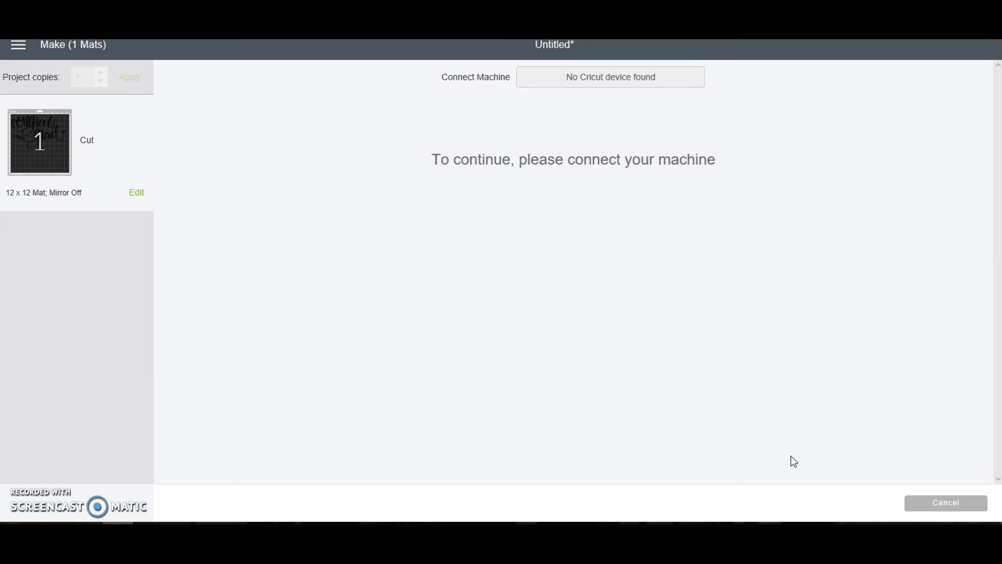
# - Continue from the mat preview to the Make screen awaiting a machine connection
pyautogui.click(405, 234)
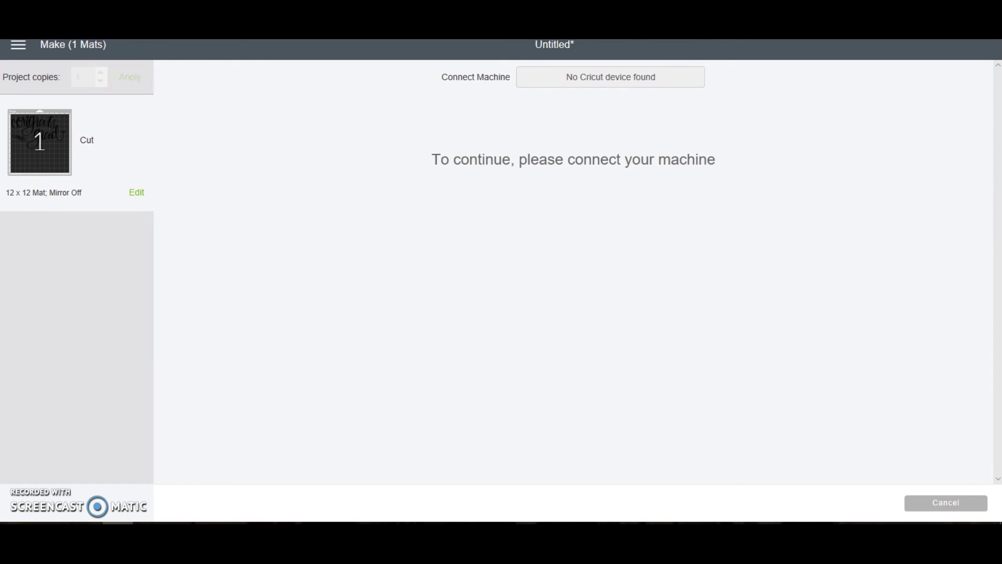